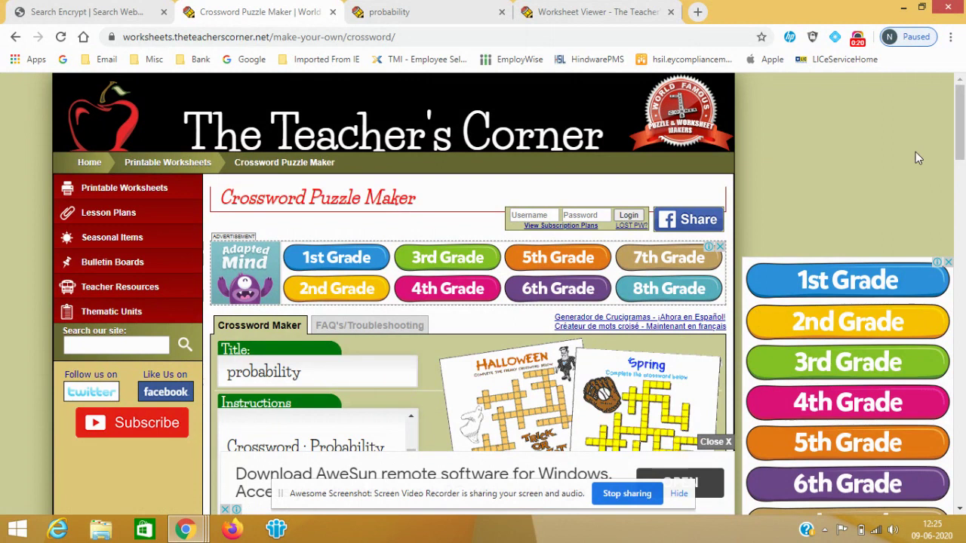
# Step: Capitalize the first letter of the crossword's title so it reads "Probability"
pyautogui.moveTo(957, 127); pyautogui.dragTo(960, 166)
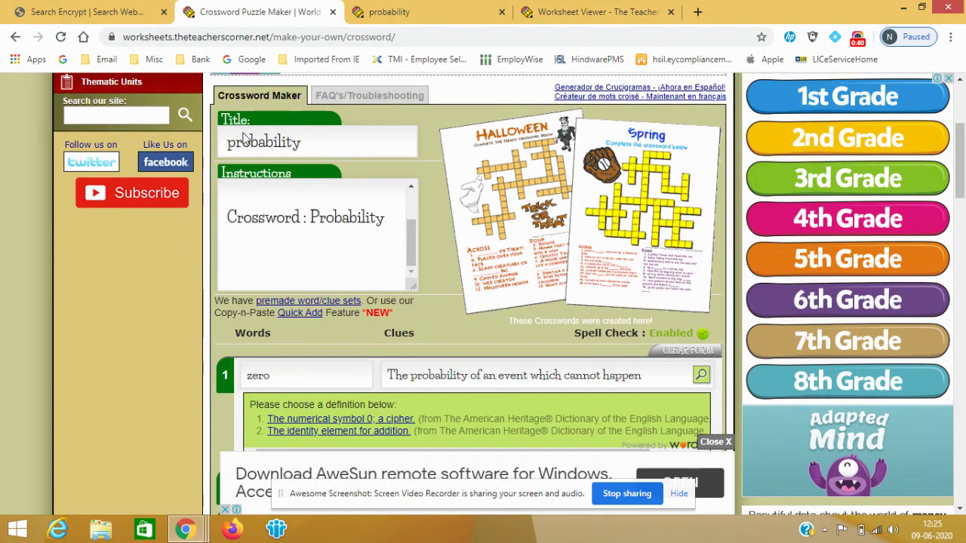
pyautogui.click(308, 144)
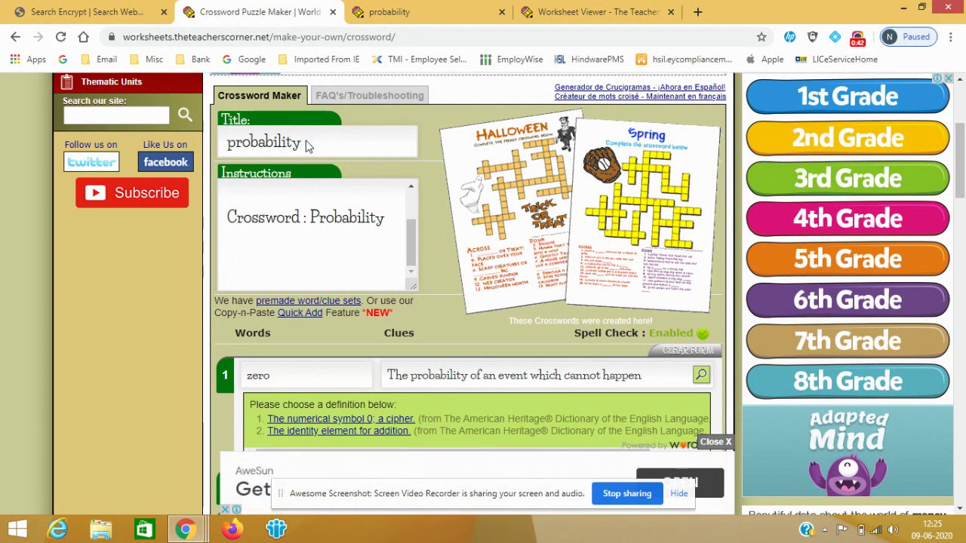
pyautogui.press('Left')
pyautogui.press('Left')
pyautogui.press('Left')
pyautogui.press('BackSpace')
pyautogui.write('P')
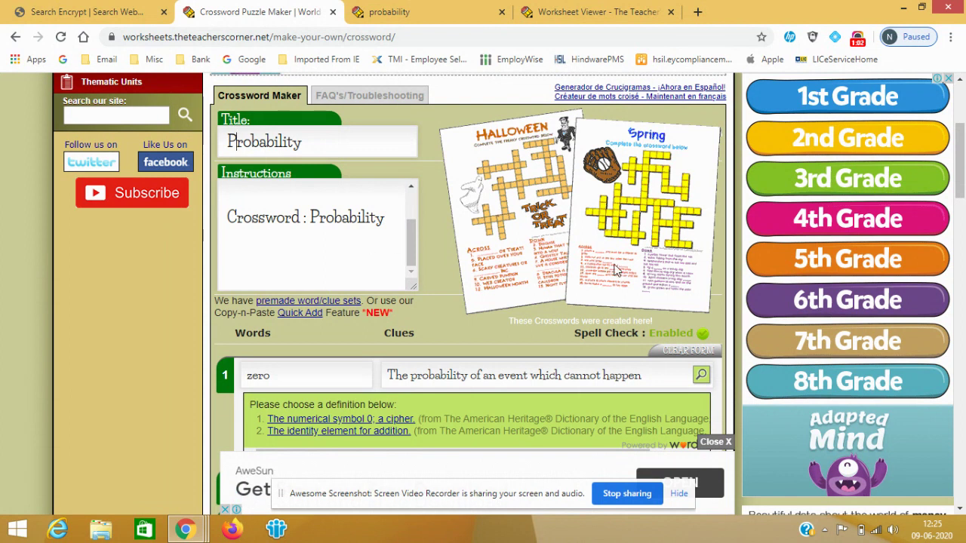
# Step: Review the word and clue list, the definition suggestions for "zero" and the option for adding more lines
pyautogui.moveTo(961, 170); pyautogui.dragTo(961, 213)
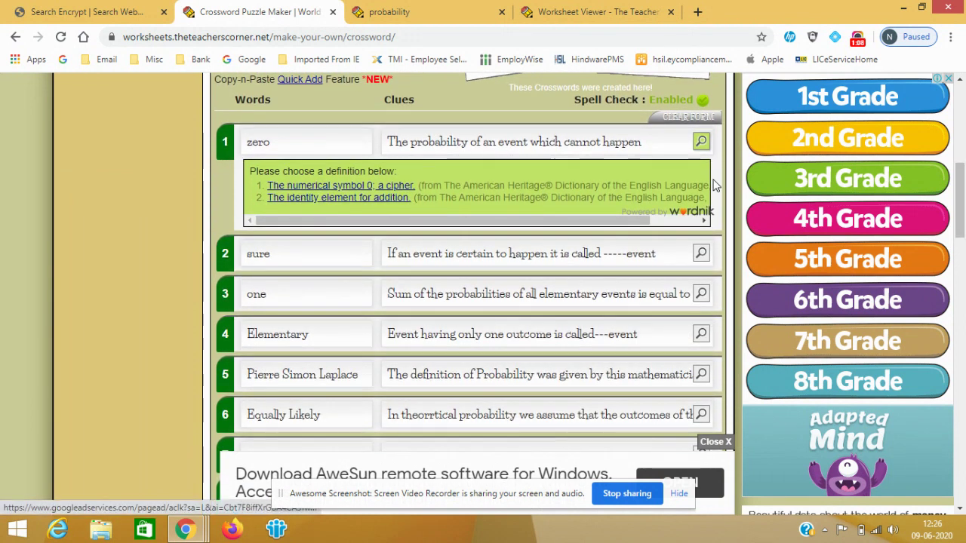
pyautogui.click(700, 143)
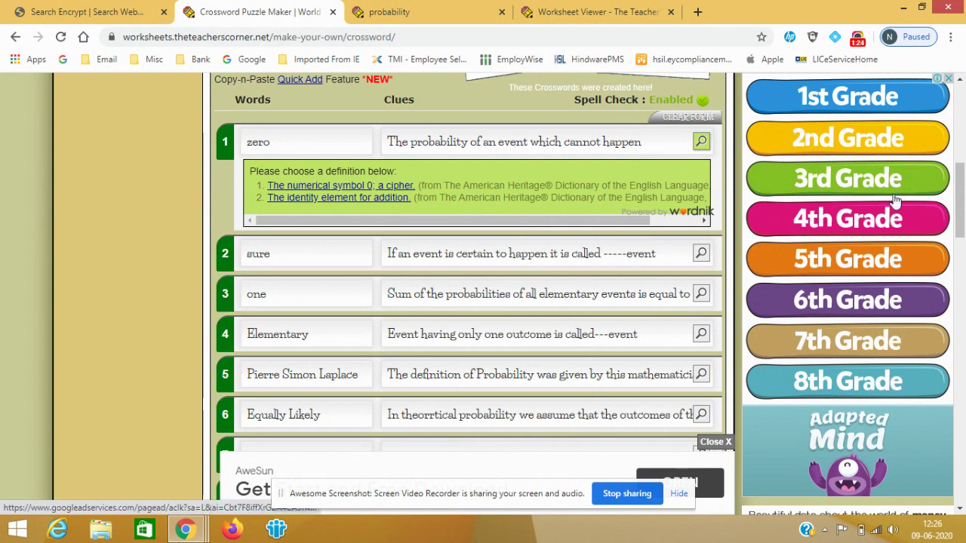
pyautogui.moveTo(963, 190); pyautogui.dragTo(962, 236)
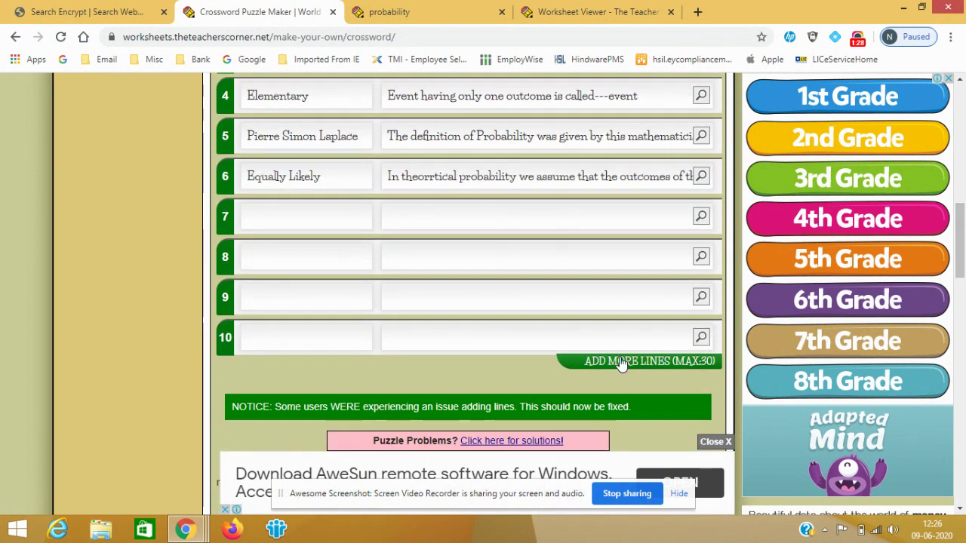
pyautogui.click(679, 370)
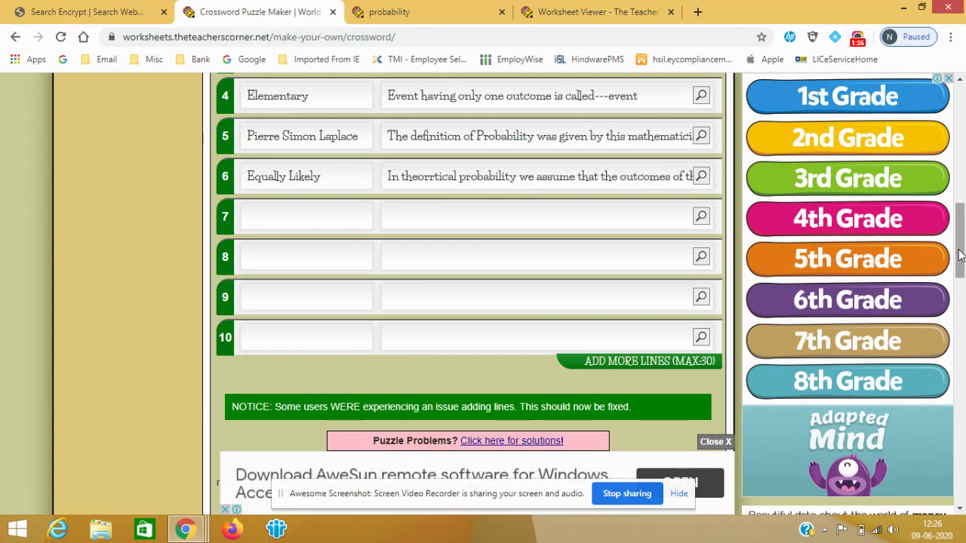
pyautogui.moveTo(960, 257); pyautogui.dragTo(957, 221)
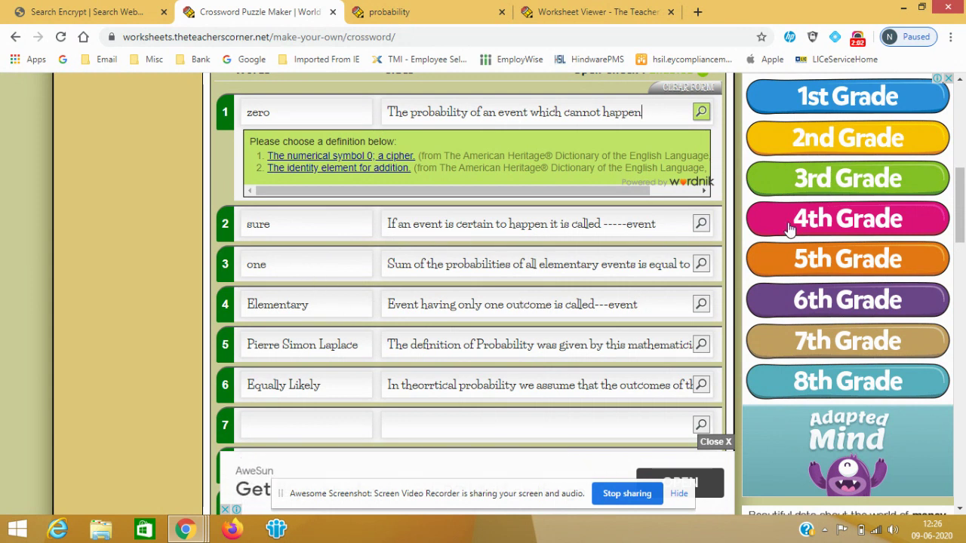
# Step: Generate the crossword puzzle with the Across/Down wording and look over its grid and clues
pyautogui.moveTo(961, 215); pyautogui.dragTo(964, 390)
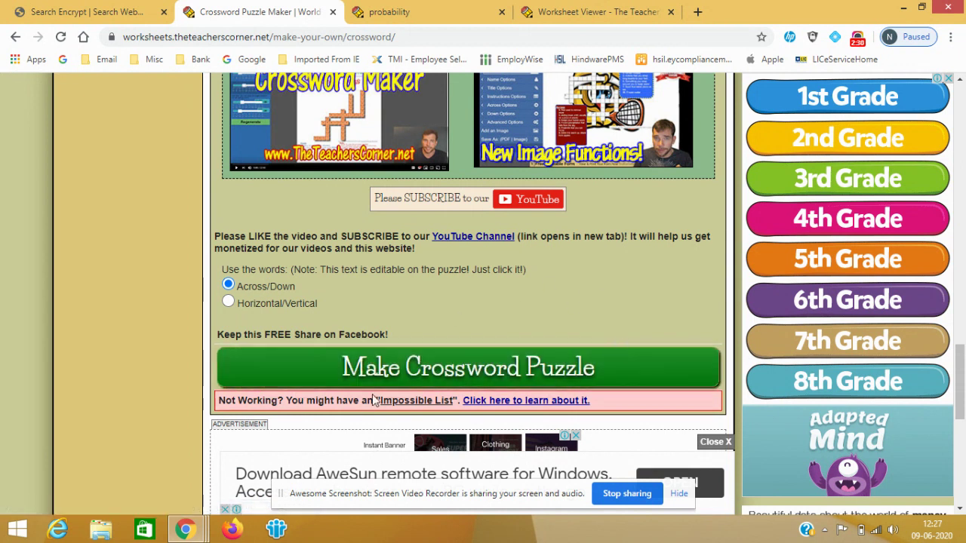
pyautogui.click(473, 383)
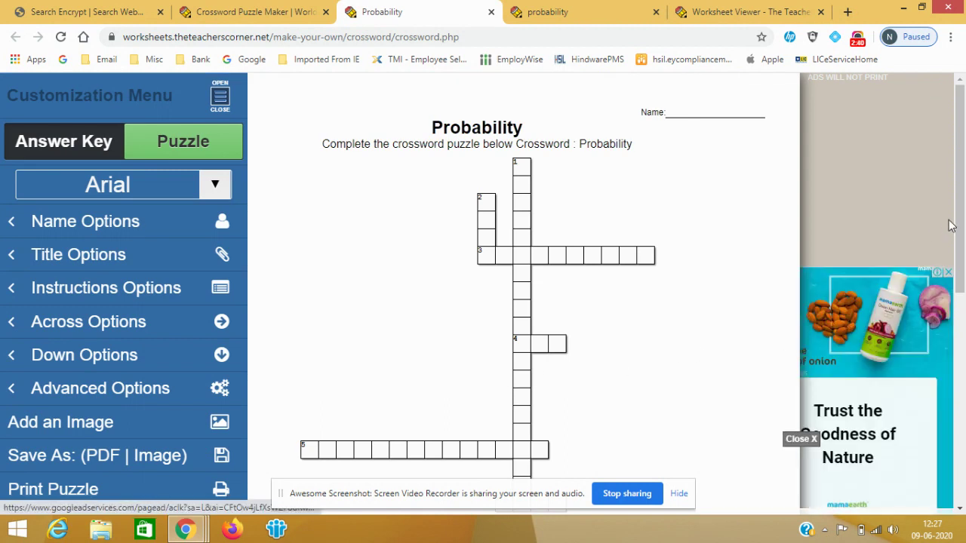
pyautogui.moveTo(963, 219); pyautogui.dragTo(964, 304)
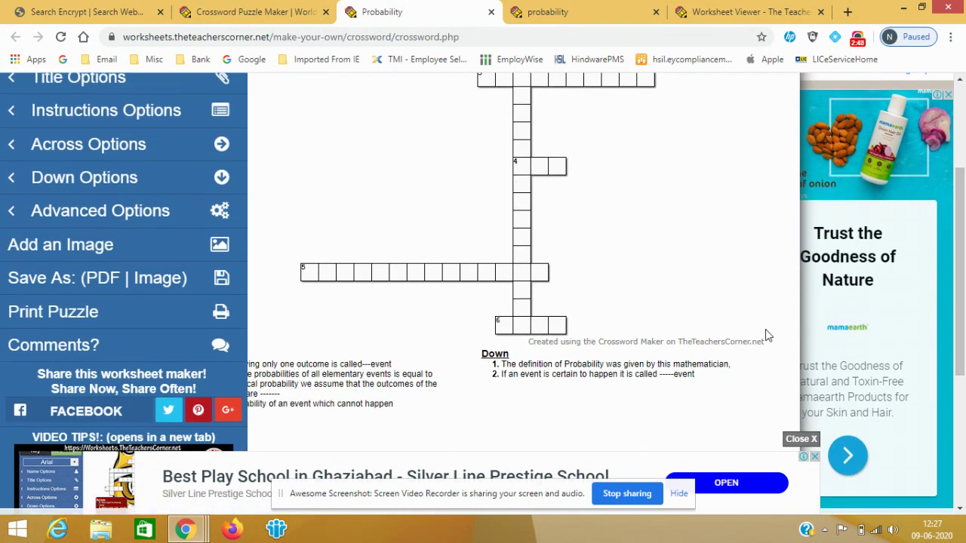
# Step: View the generated puzzle's answer key and switch back to the blank puzzle
pyautogui.moveTo(962, 319); pyautogui.dragTo(960, 242)
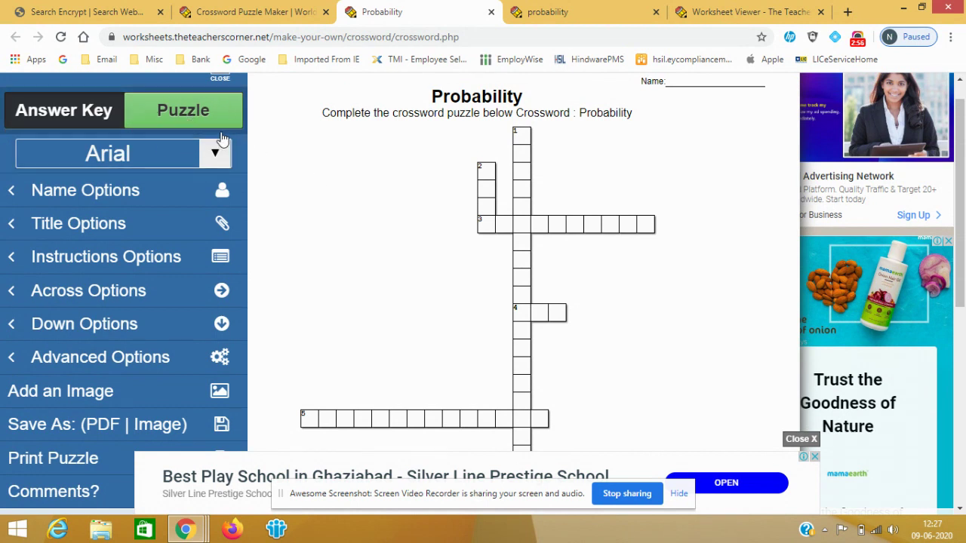
pyautogui.click(107, 113)
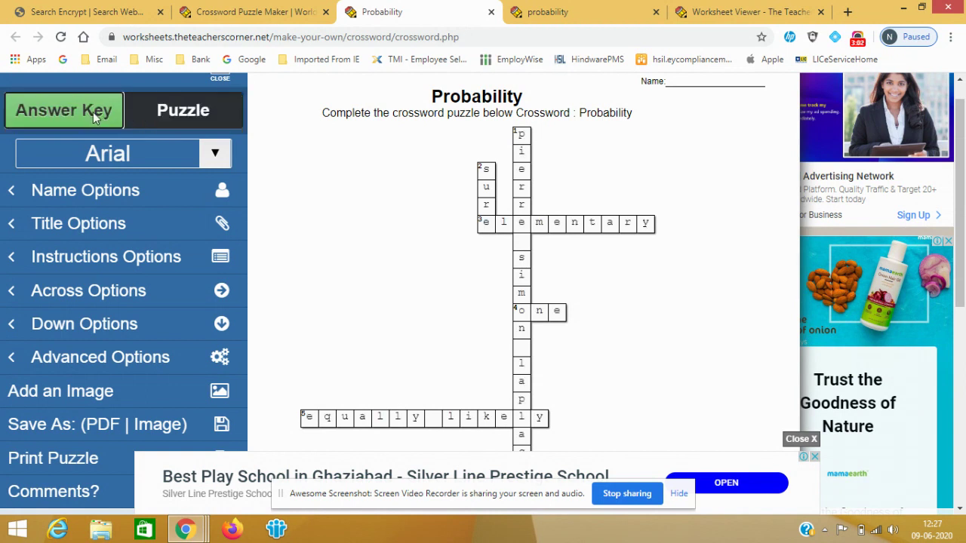
pyautogui.click(179, 121)
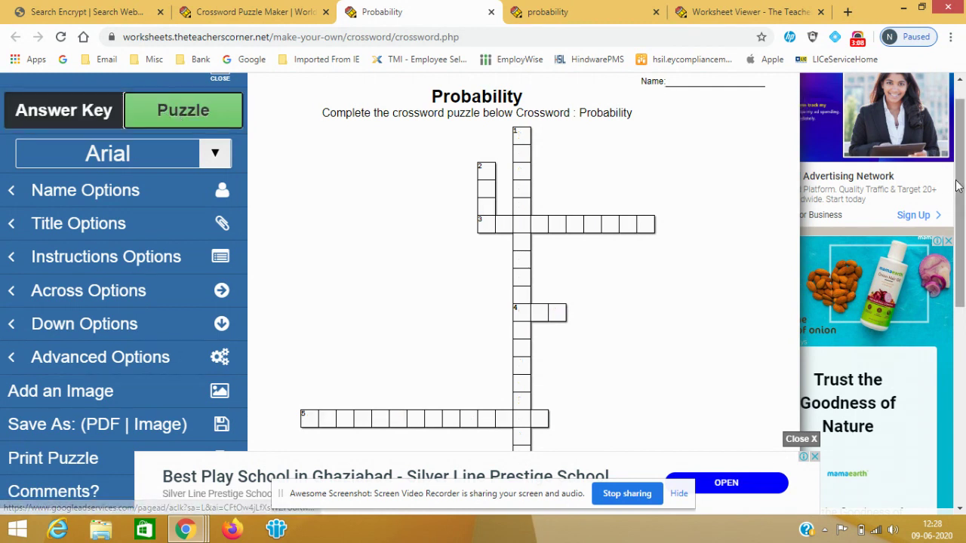
# Step: Create a Letter-size PDF of the blank puzzle and download it to the Desktop under its suggested file name
pyautogui.moveTo(961, 186); pyautogui.dragTo(963, 240)
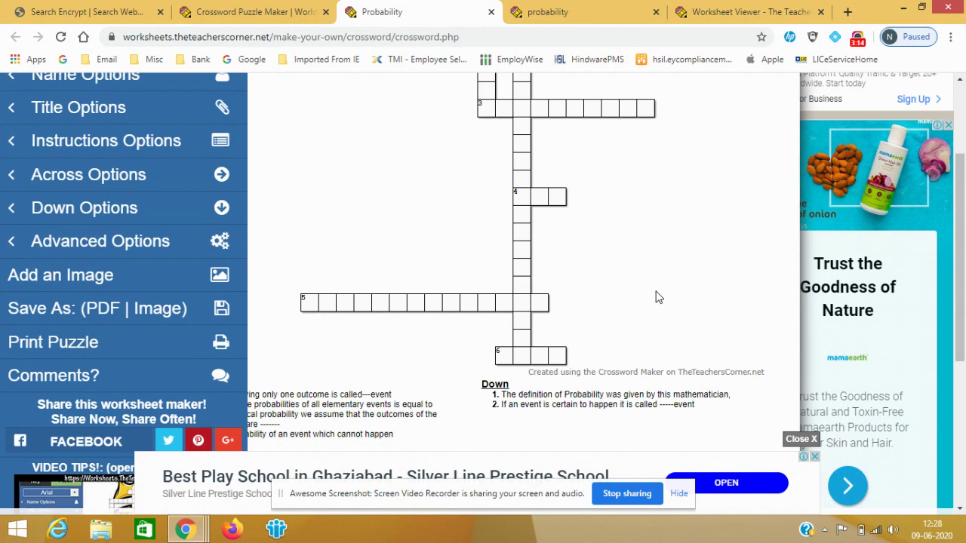
pyautogui.click(140, 325)
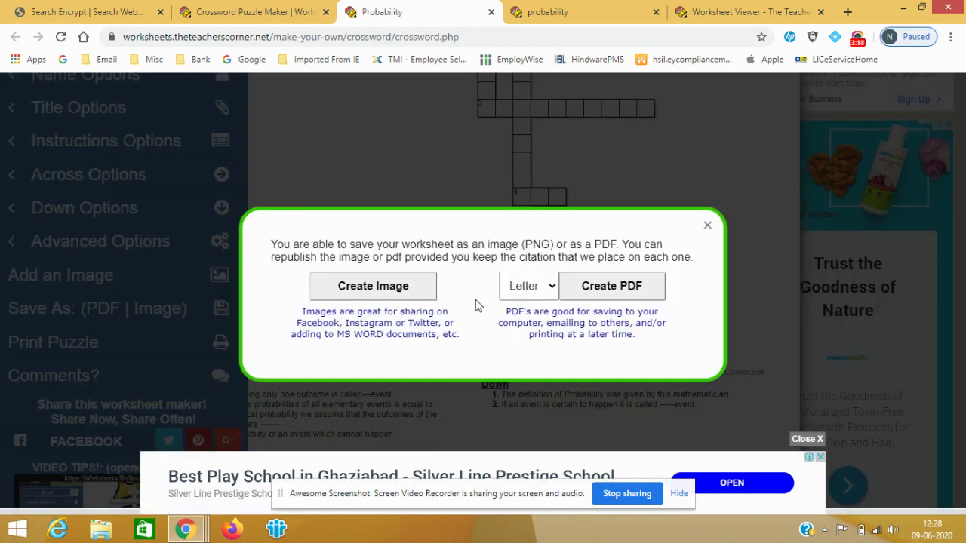
pyautogui.click(619, 298)
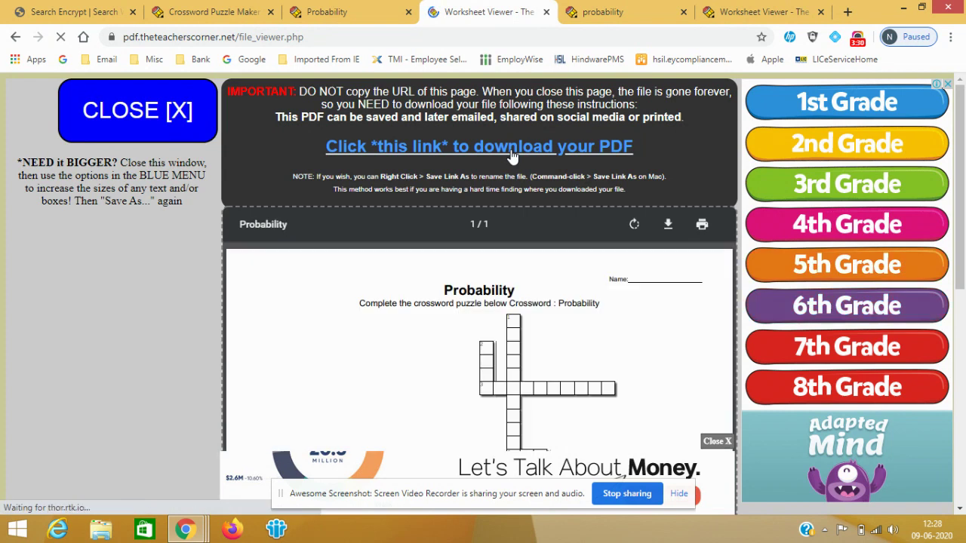
pyautogui.click(511, 155)
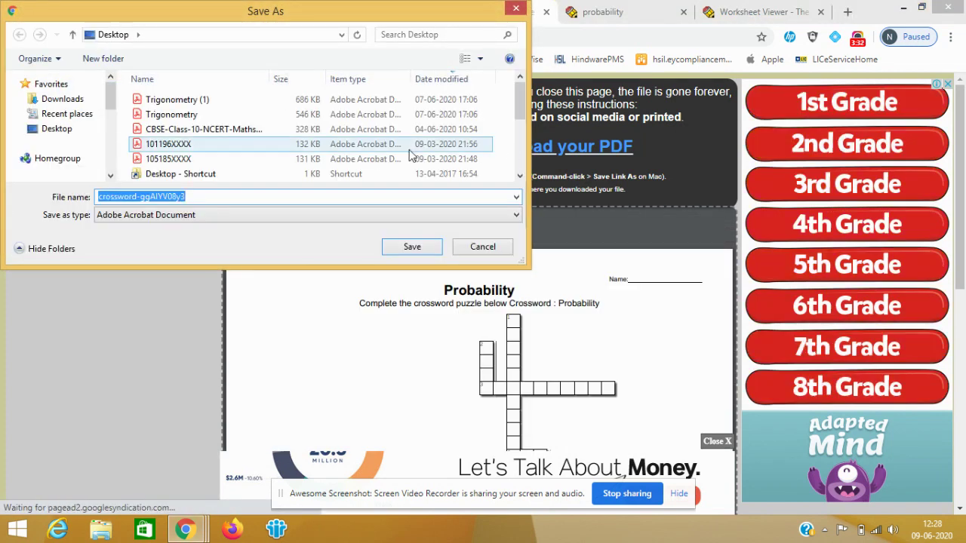
pyautogui.click(69, 135)
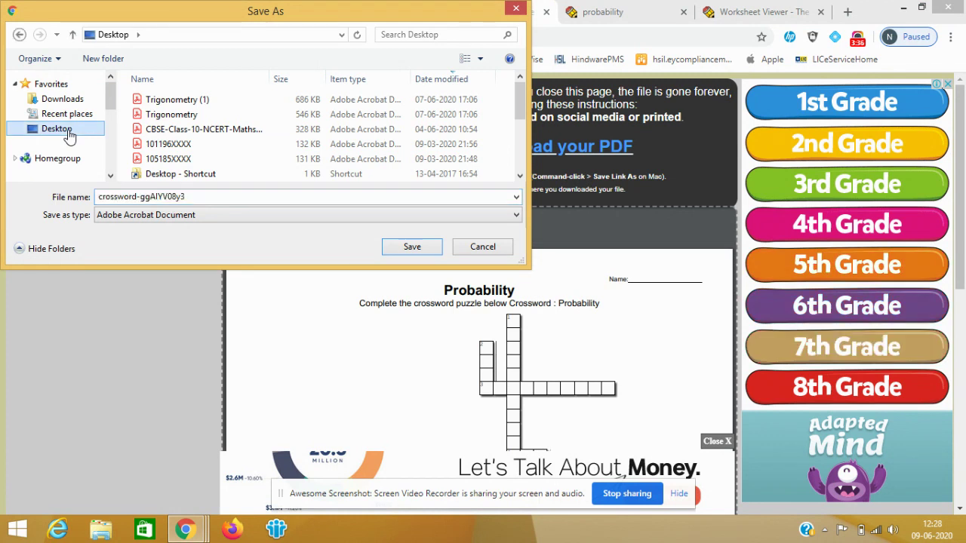
pyautogui.click(401, 253)
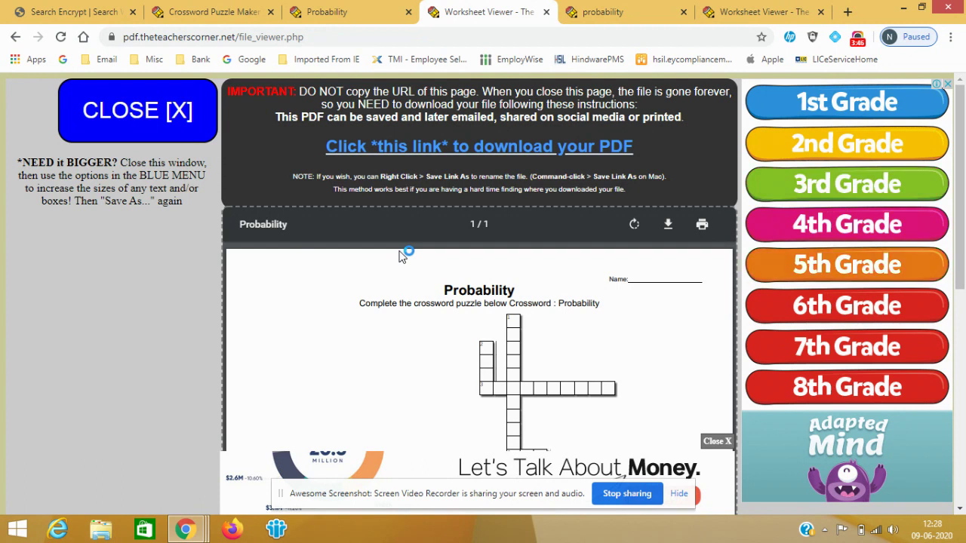
# Step: Display the answer key on the Probability puzzle page and close the downloaded PDF in Adobe Acrobat Reader
pyautogui.click(347, 21)
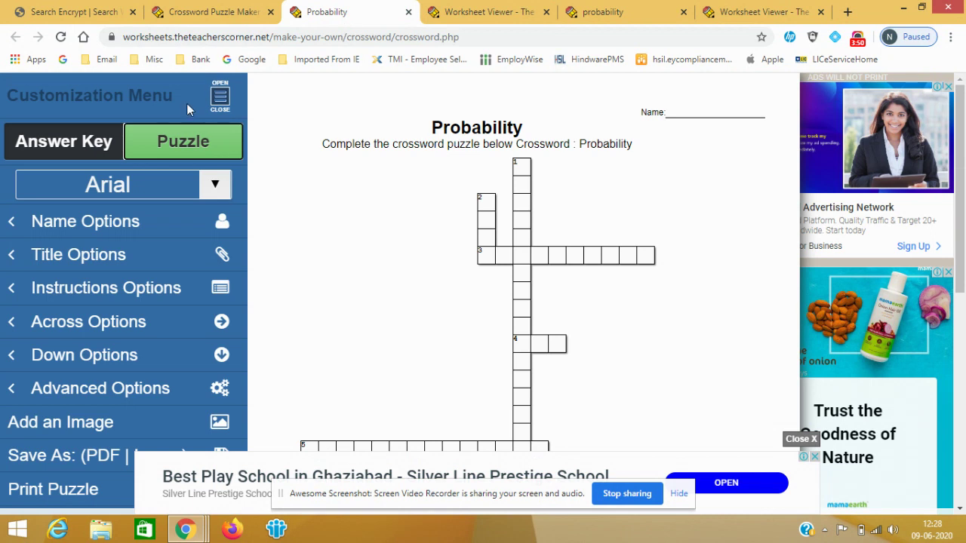
pyautogui.click(86, 149)
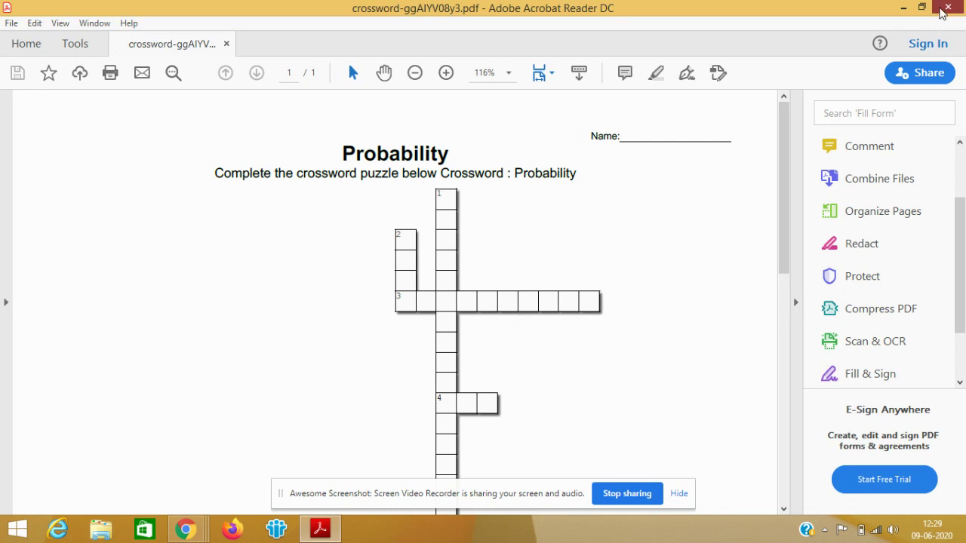
pyautogui.click(945, 10)
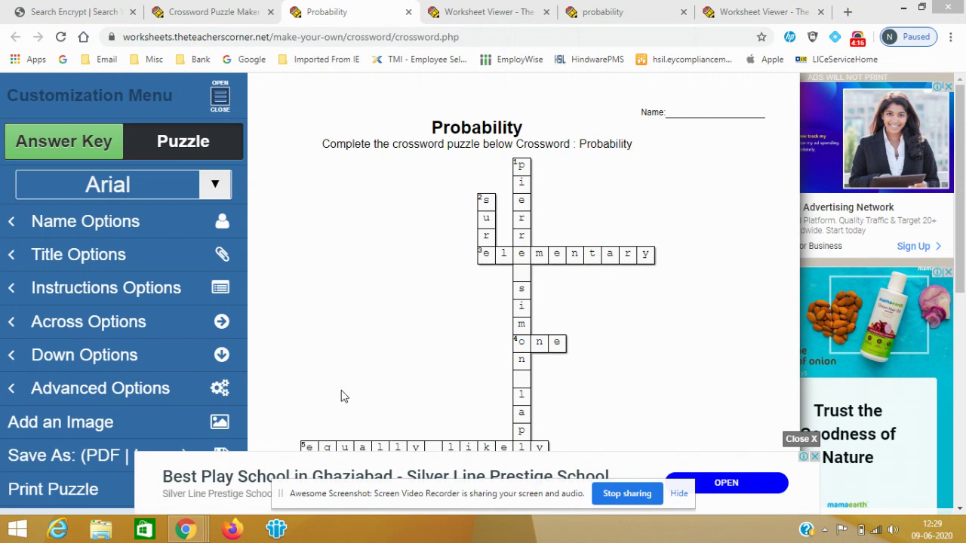
# Step: Return to the Crossword Puzzle Maker form, try to look up a definition for "one", and dismiss the Premium Subscription offer
pyautogui.click(207, 17)
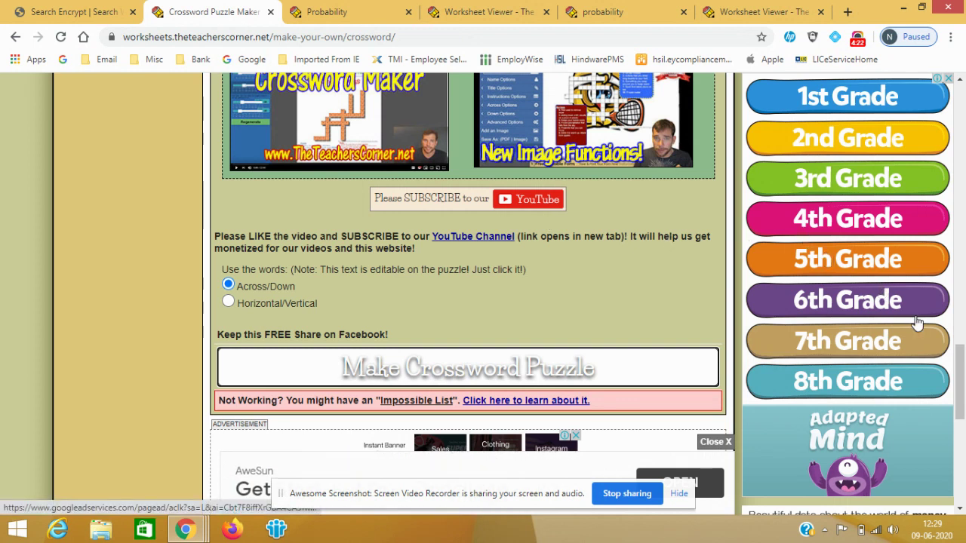
pyautogui.moveTo(962, 375); pyautogui.dragTo(952, 268)
pyautogui.scroll(5, 812, 248)
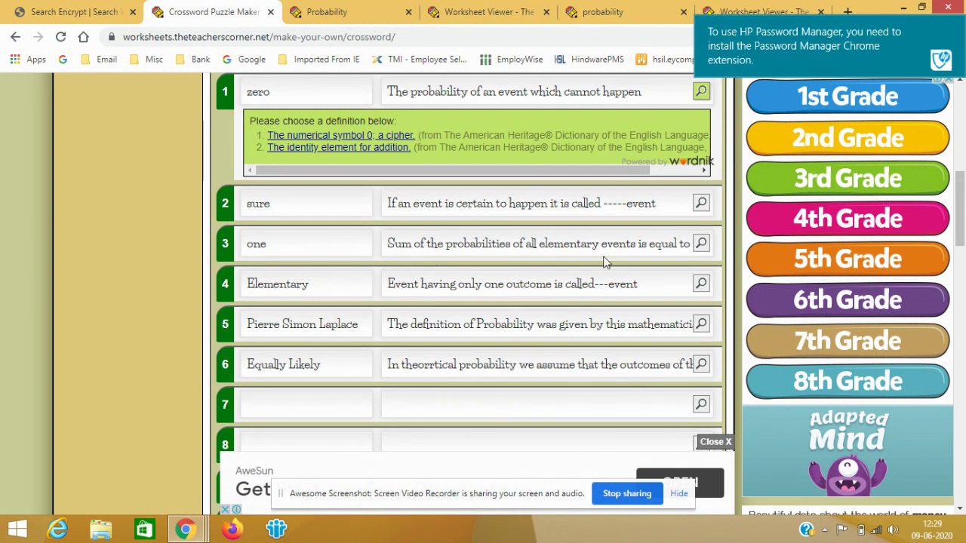
pyautogui.click(698, 249)
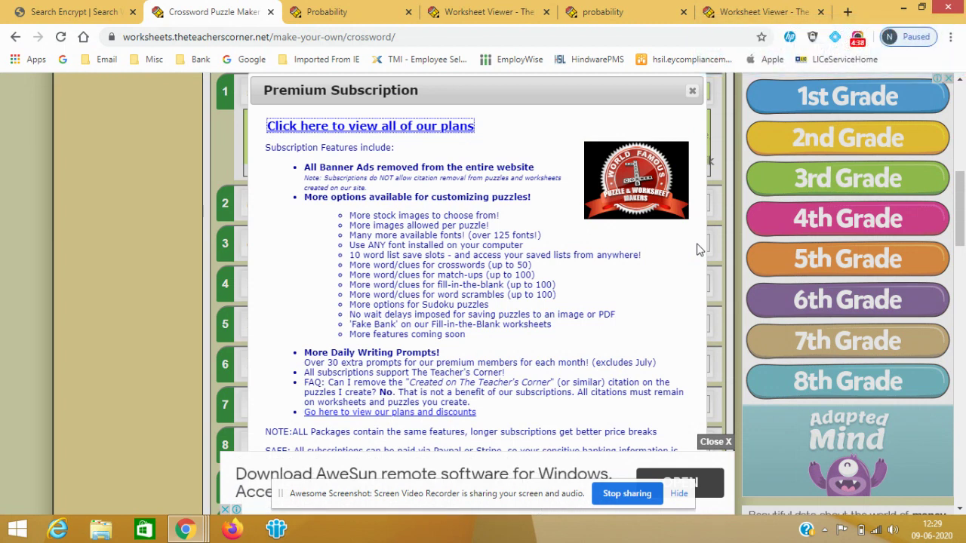
pyautogui.click(691, 92)
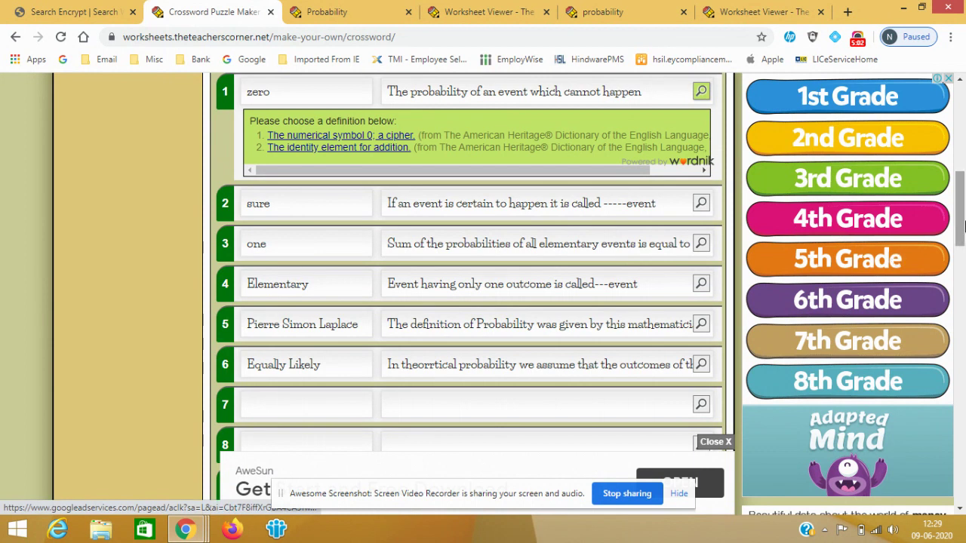
pyautogui.moveTo(964, 223); pyautogui.dragTo(965, 113)
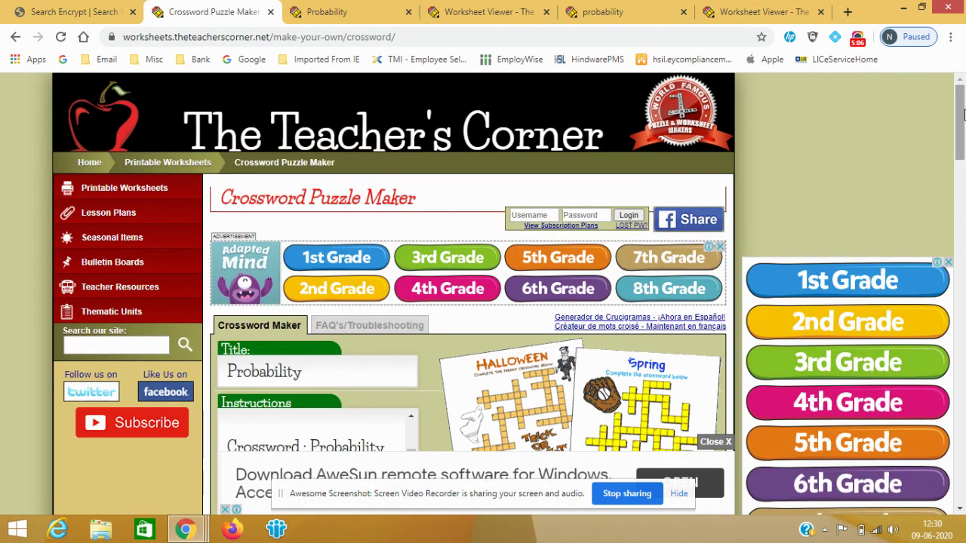
pyautogui.click(858, 40)
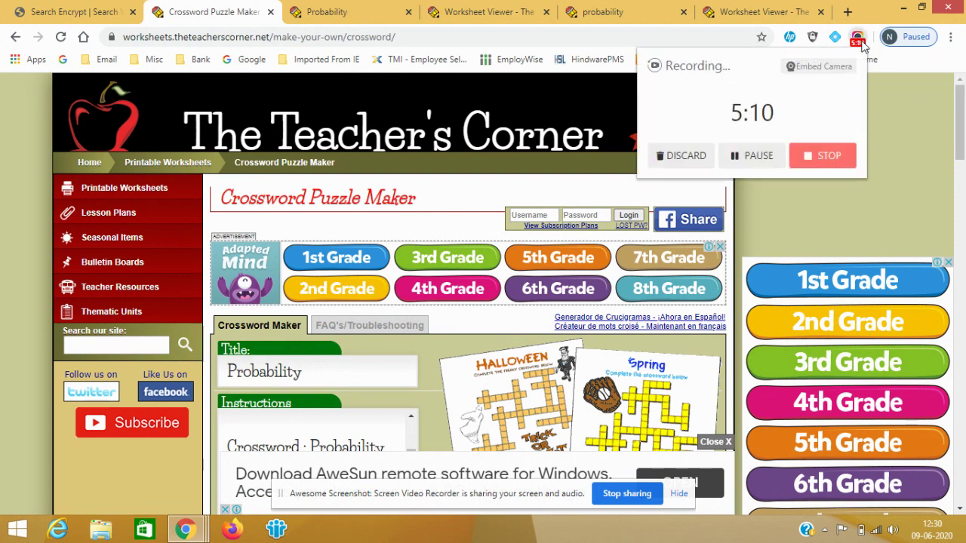